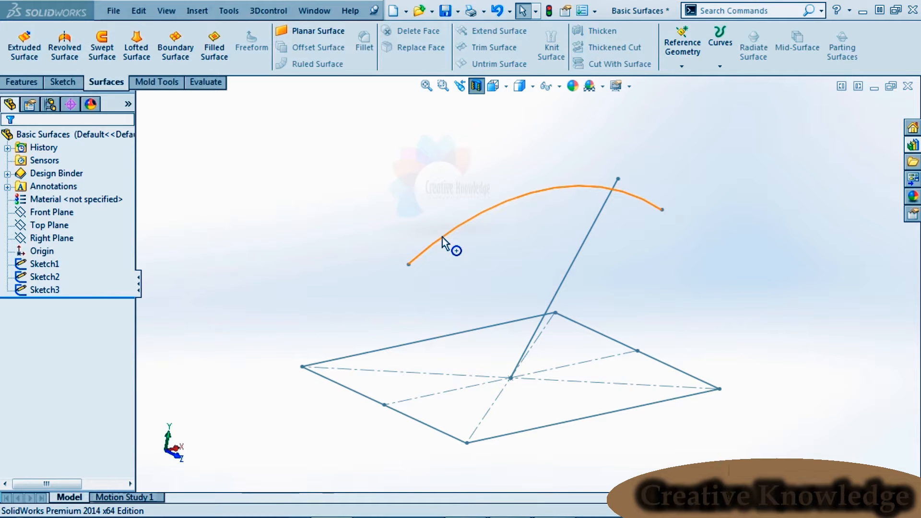
Revolve the open arc sketch 360° into a solid about its centerline, letting the sketch be closed automatically.
click(19, 83)
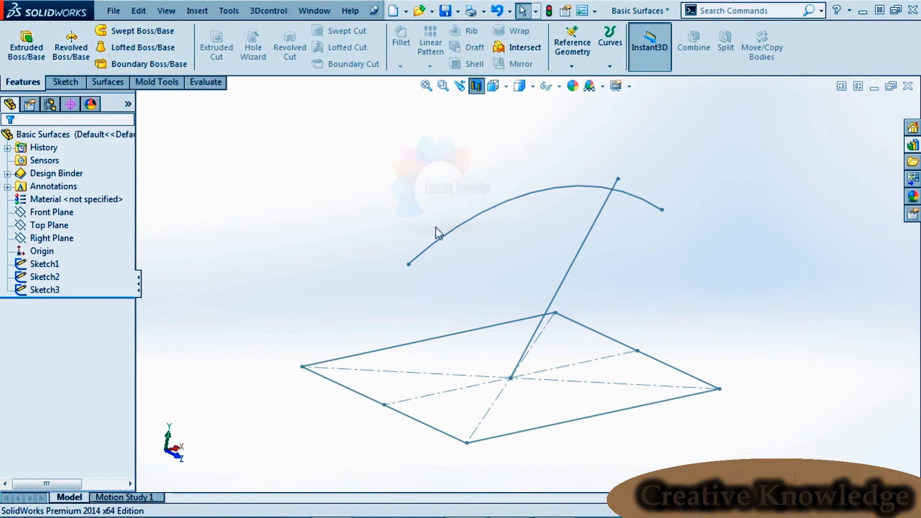
click(74, 57)
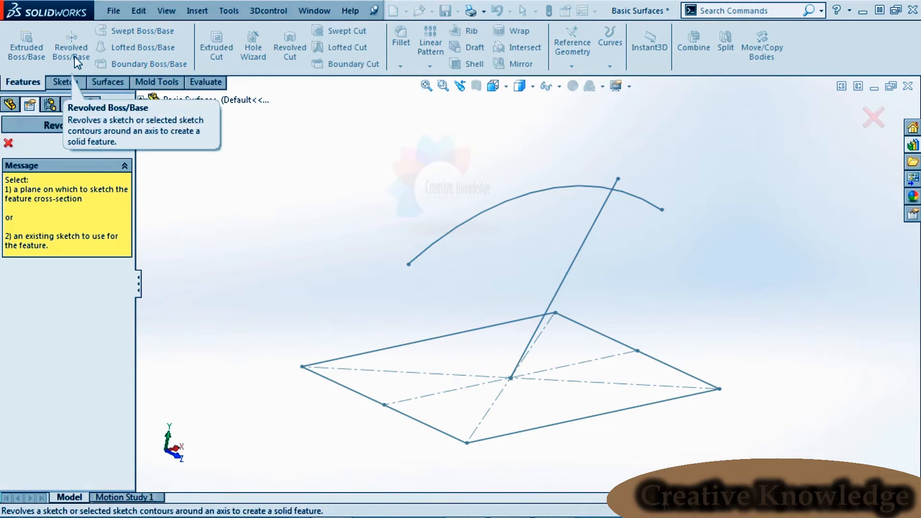
click(470, 223)
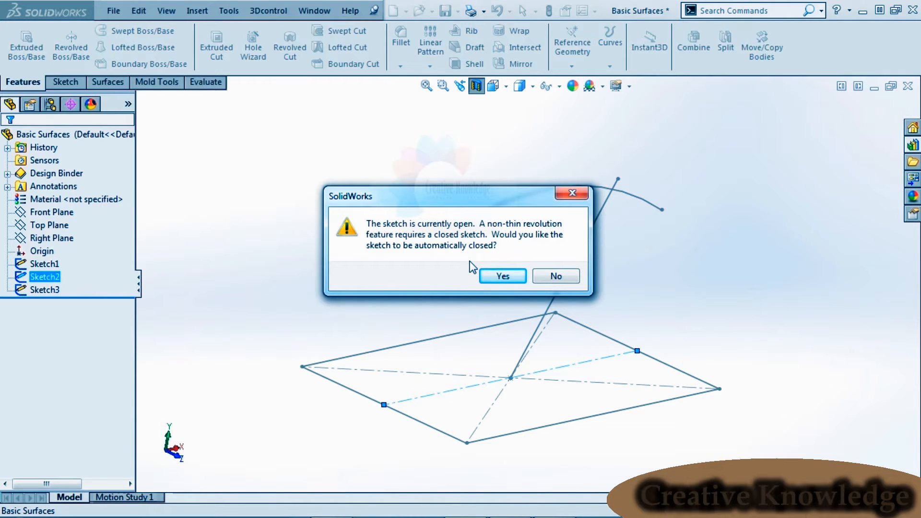
click(502, 278)
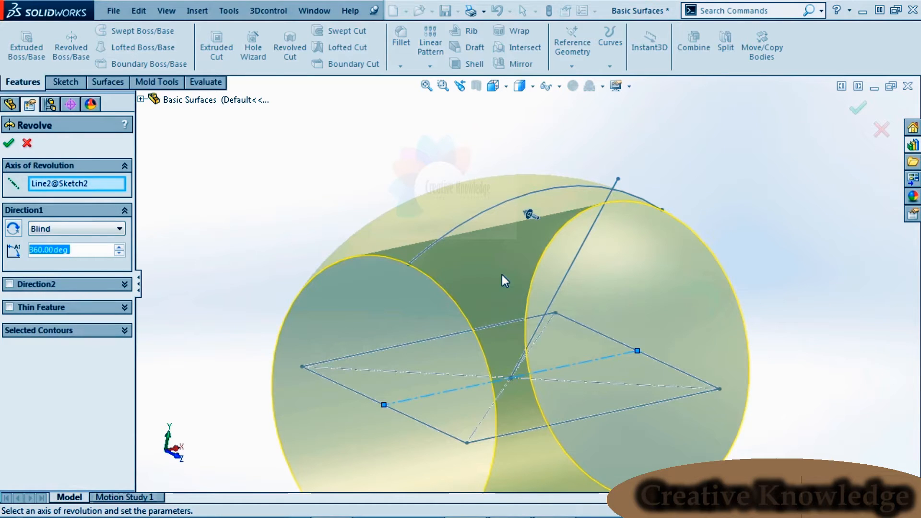
click(9, 145)
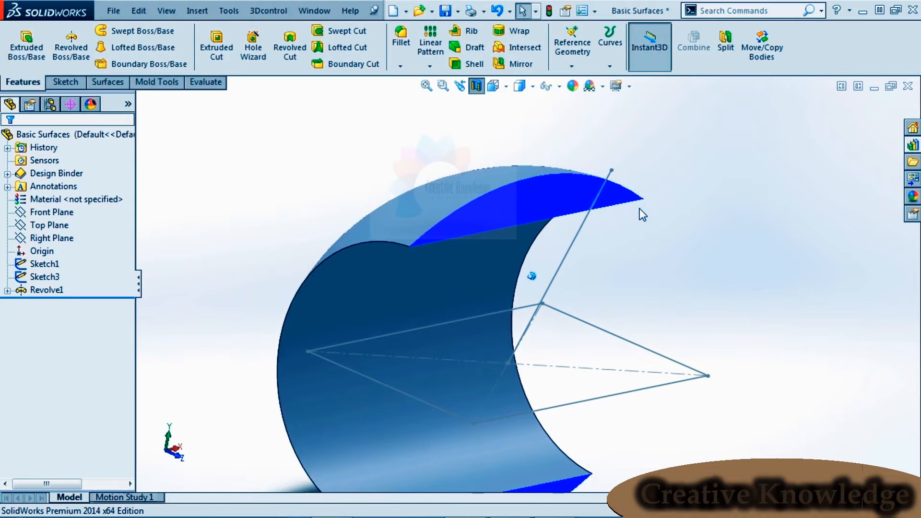
Delete the revolved solid and remove the straight closing line from the arc sketch.
click(30, 288)
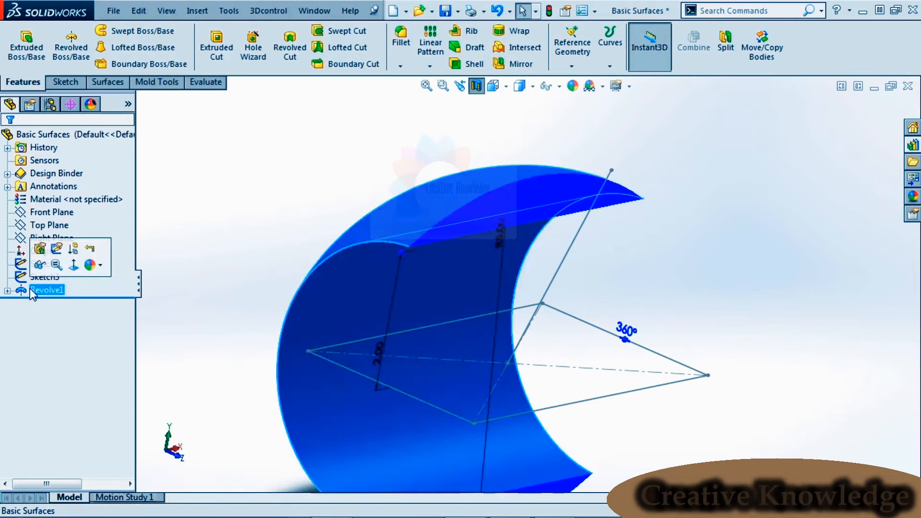
key(Delete)
click(46, 278)
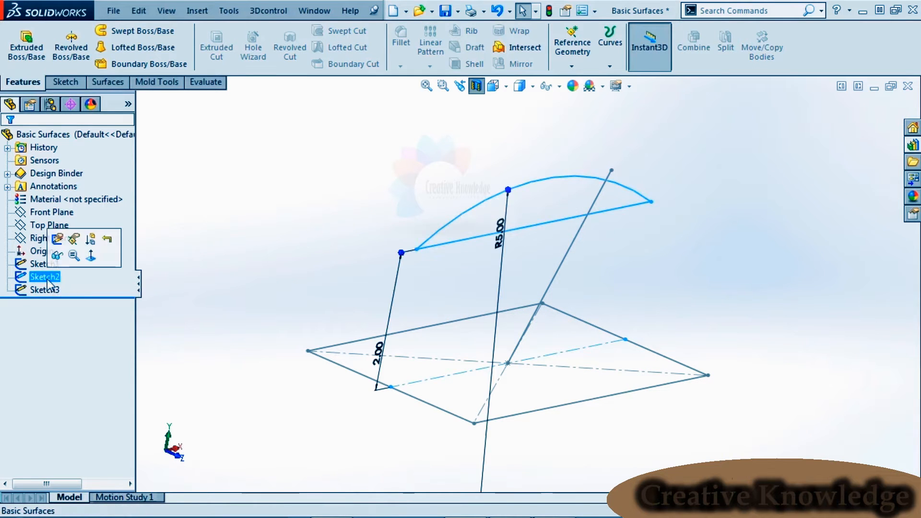
click(61, 240)
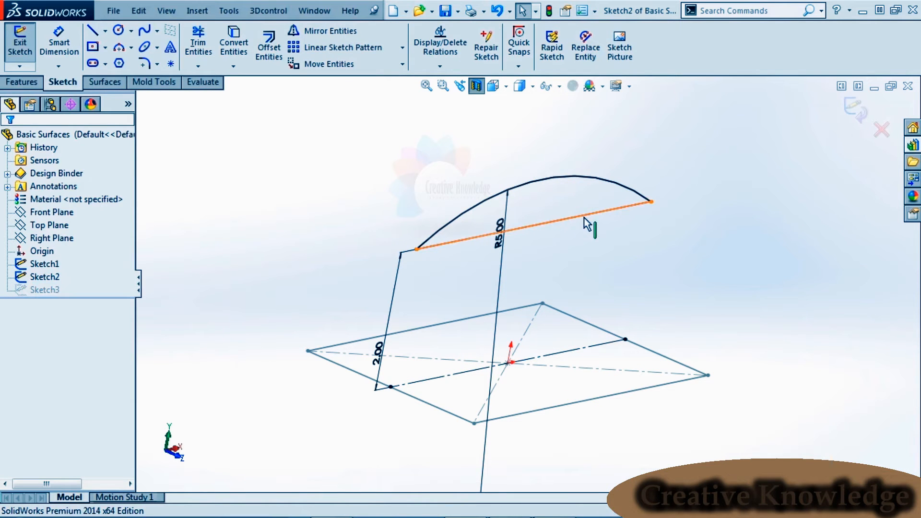
click(584, 217)
key(Delete)
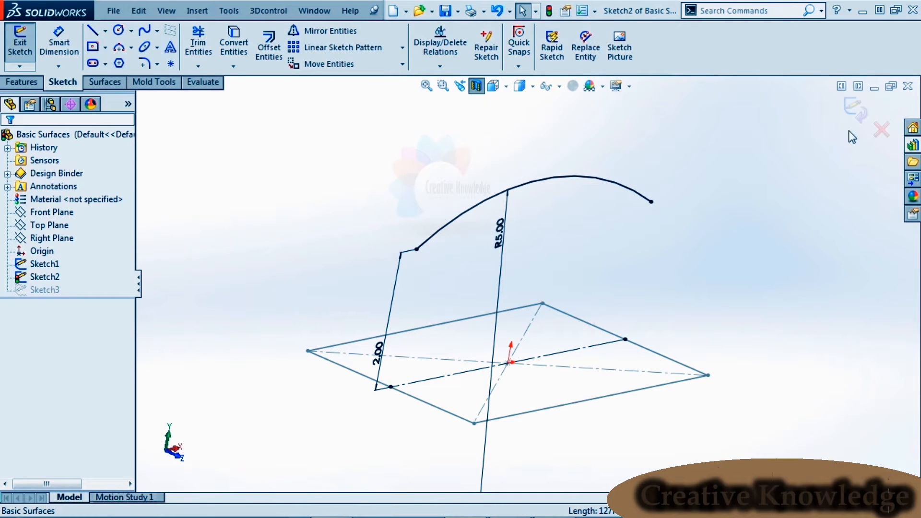
click(852, 111)
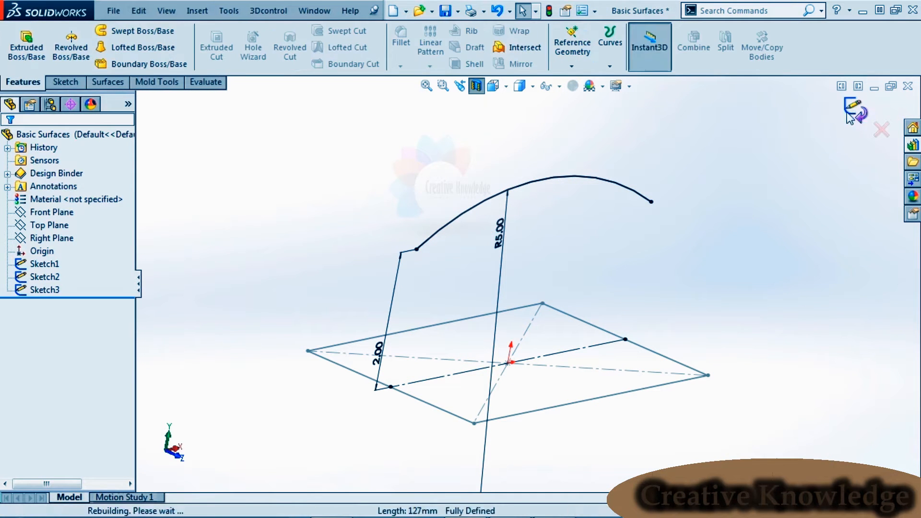
click(100, 87)
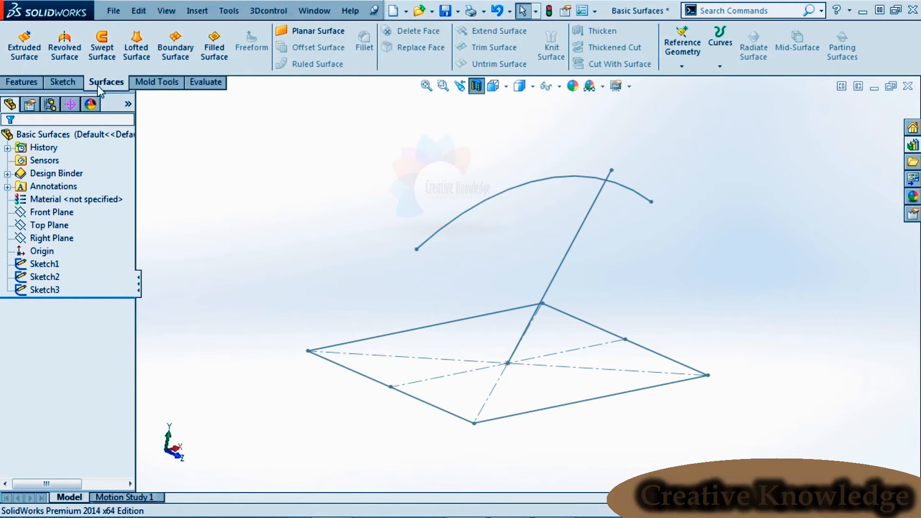
click(72, 56)
click(494, 191)
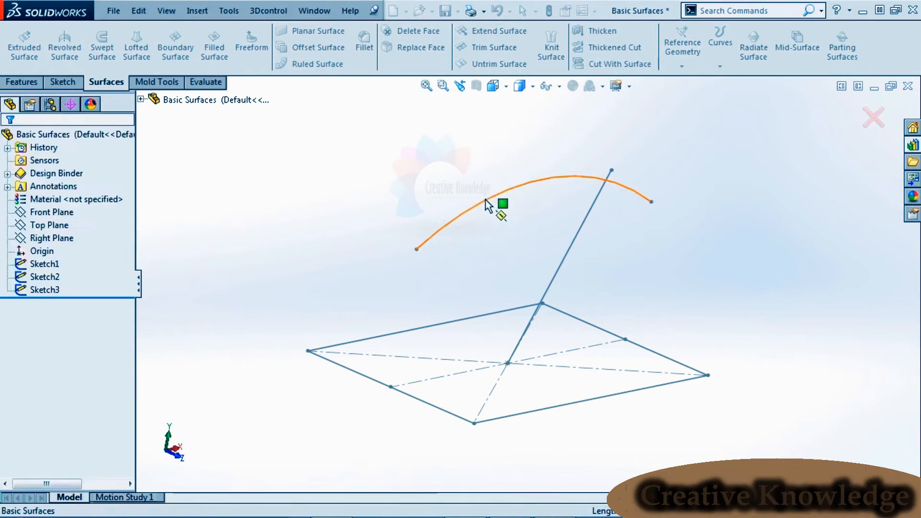
middle_drag(486, 199, 478, 338)
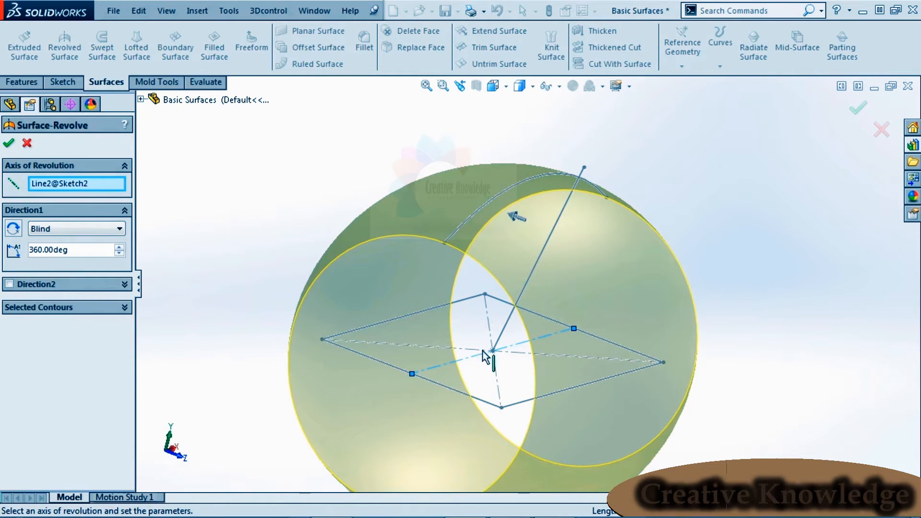
scroll(488, 270, up, 2)
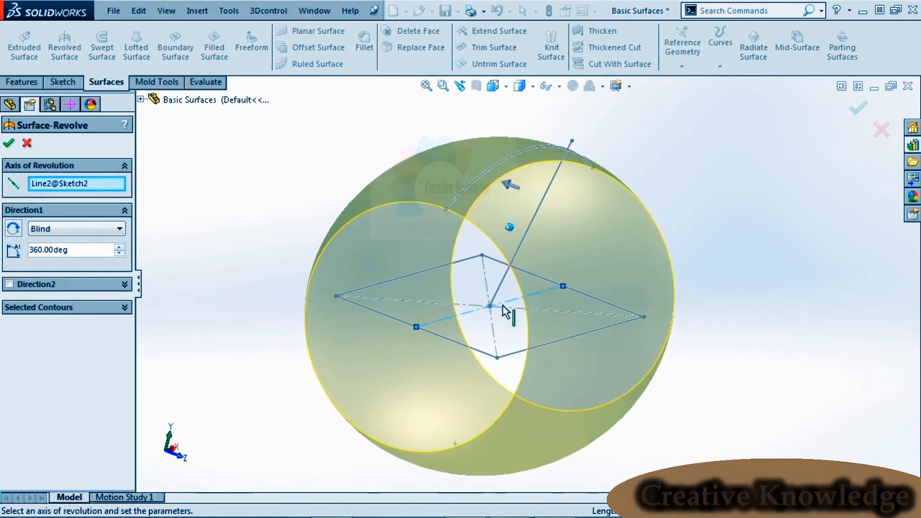
mouse_move(504, 309)
middle_down()
mouse_move(417, 352)
mouse_move(431, 348)
middle_up()
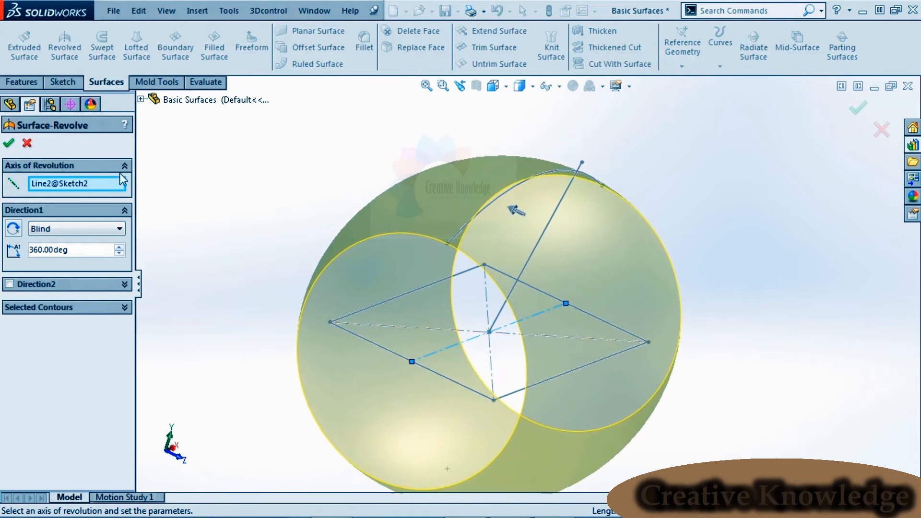
click(26, 143)
Sketch a single line on the Front Plane beneath the arc, sloping down toward positive X, and exit the sketch.
click(33, 214)
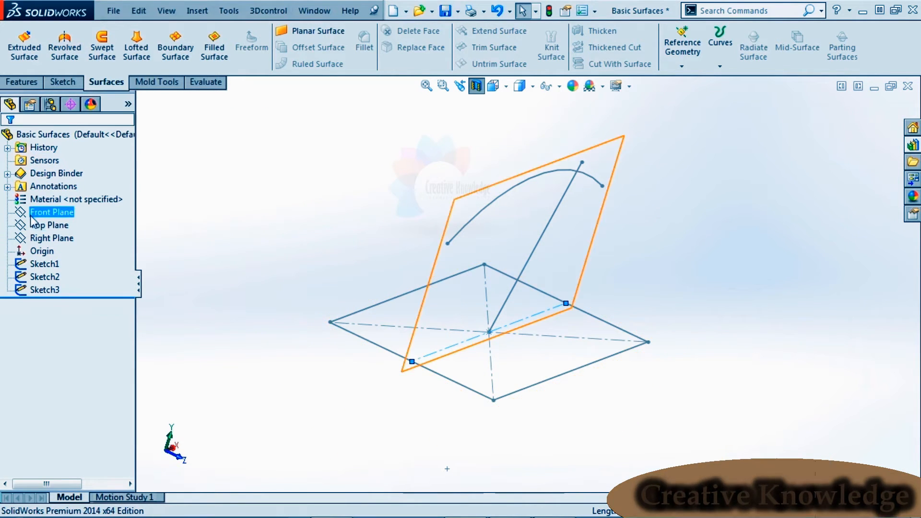
click(39, 199)
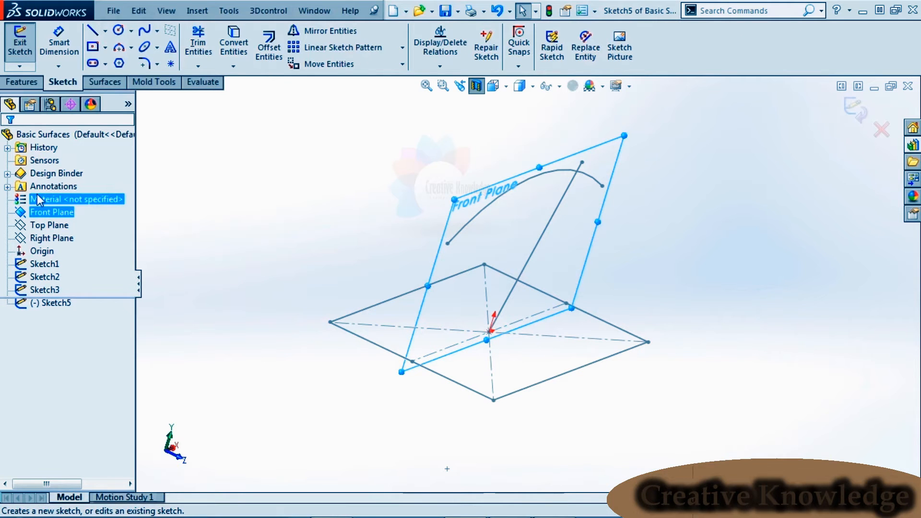
click(198, 223)
key(l)
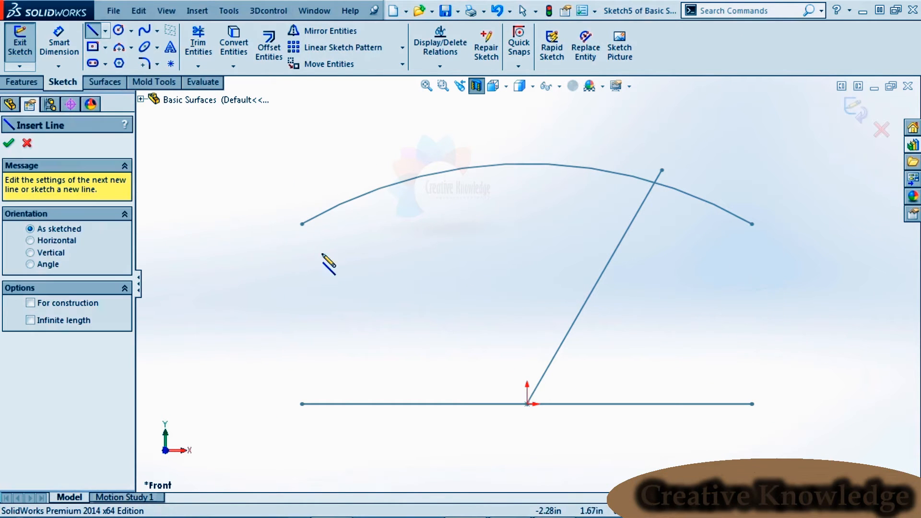
click(312, 247)
click(745, 313)
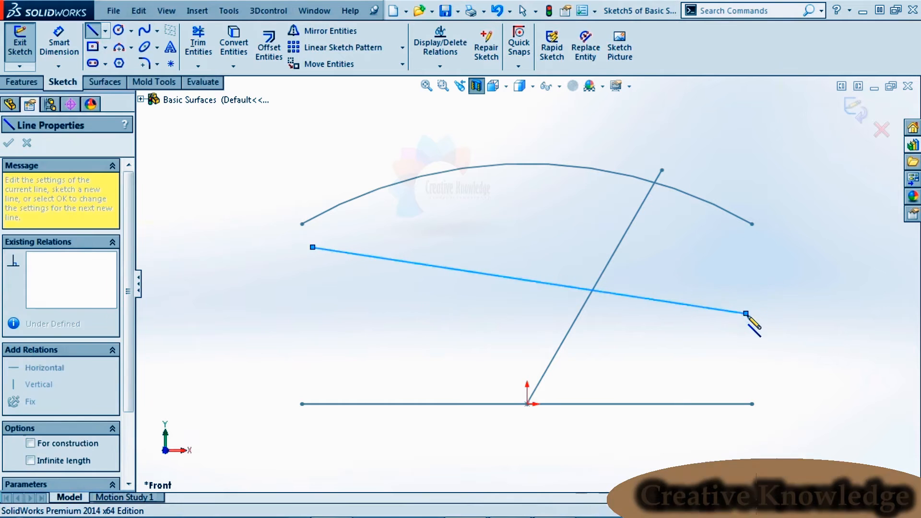
click(855, 111)
click(213, 148)
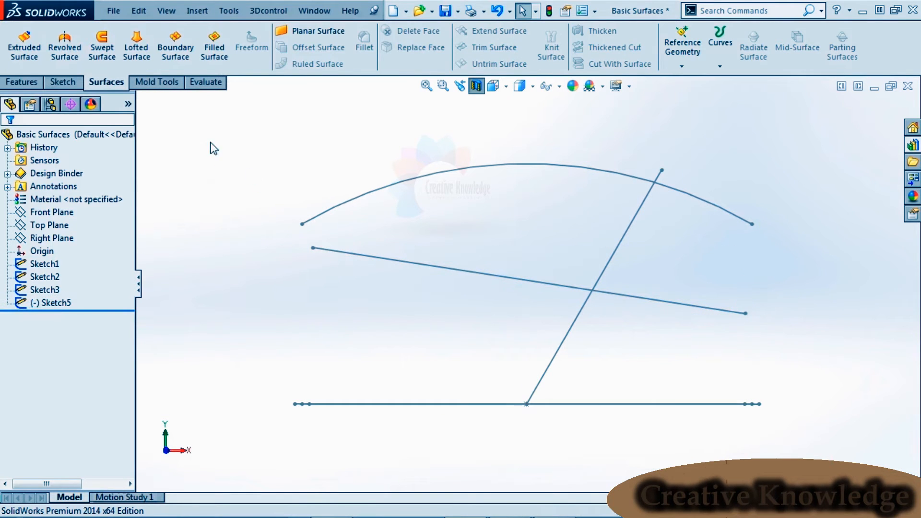
Create a 360° revolved surface from the arc sketch, using the sloped line as the axis of revolution.
click(64, 48)
click(436, 172)
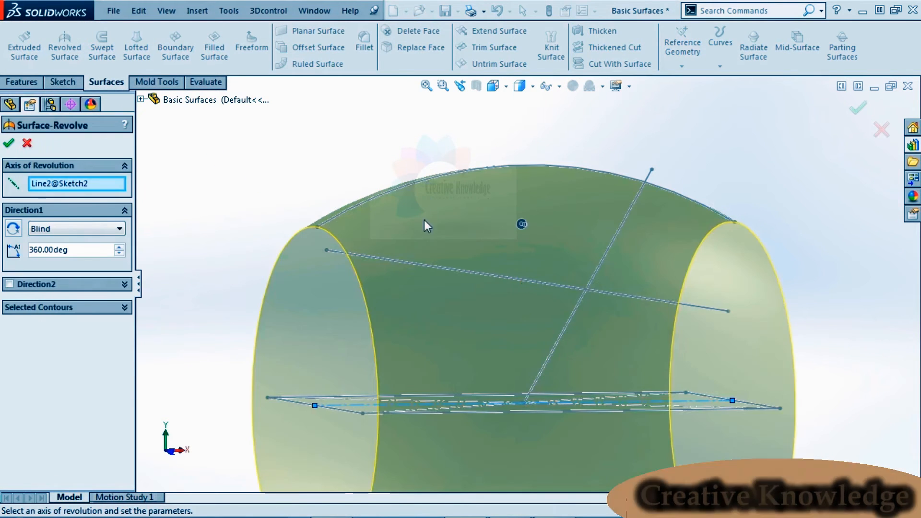
click(89, 183)
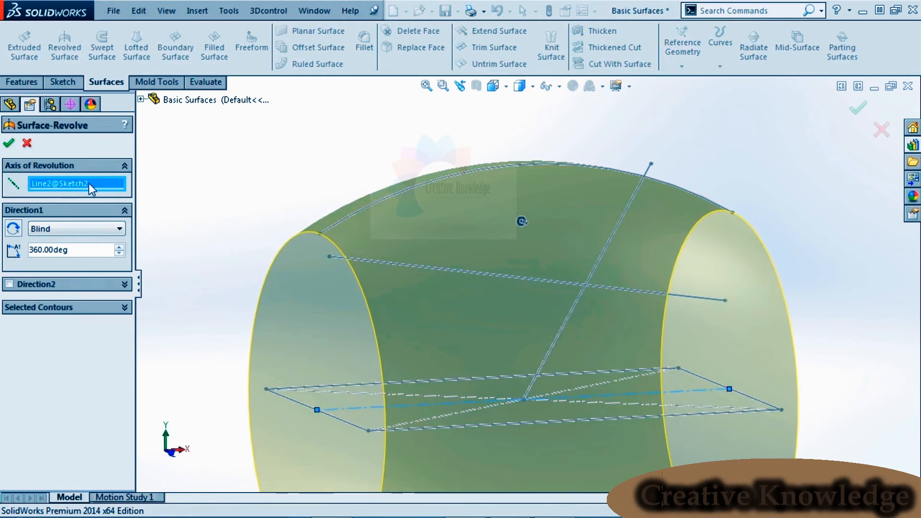
click(424, 267)
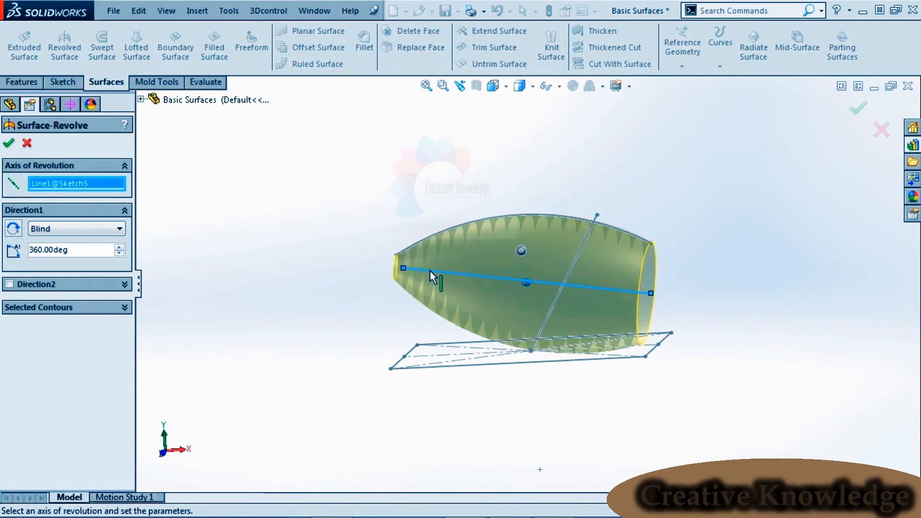
mouse_move(429, 269)
middle_down()
mouse_move(422, 268)
mouse_move(446, 312)
middle_up()
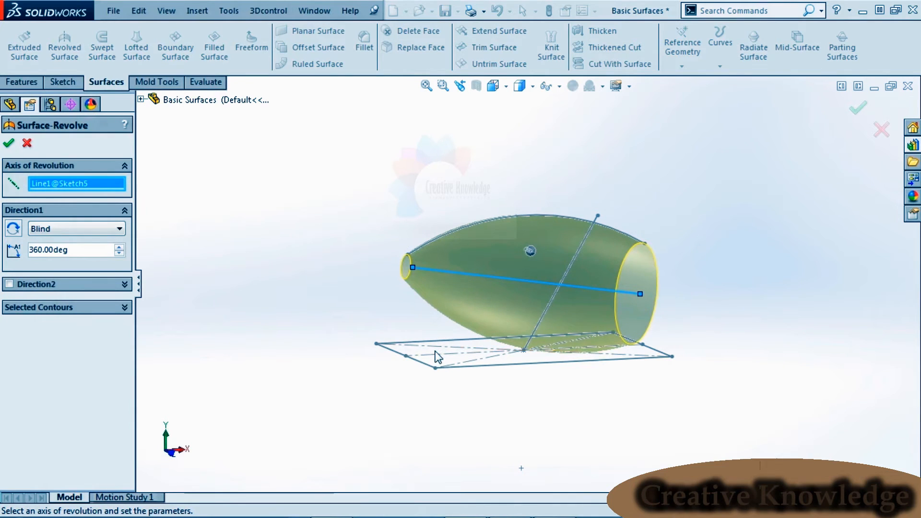
click(9, 142)
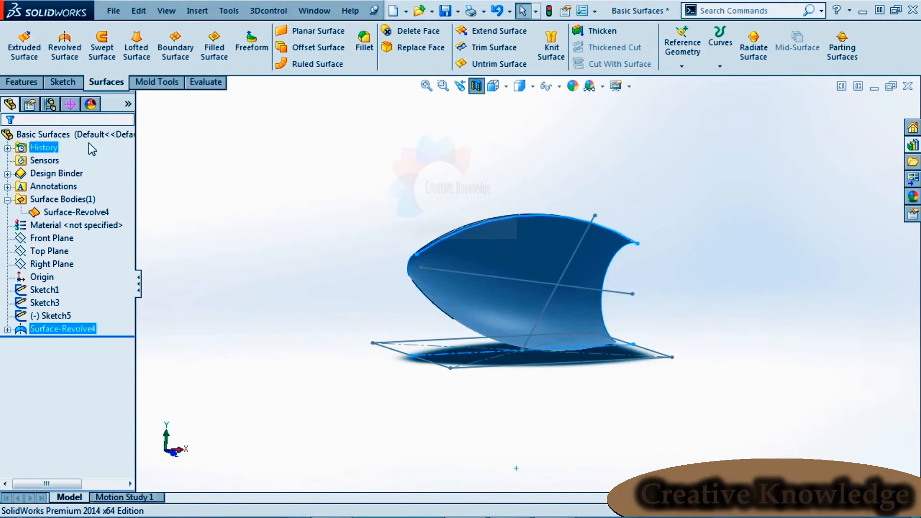
Turn off the section view so the whole revolved surface is displayed.
mouse_move(304, 148)
middle_down()
mouse_move(275, 148)
mouse_move(412, 203)
mouse_move(475, 275)
mouse_move(467, 266)
mouse_move(428, 347)
mouse_move(393, 378)
middle_up()
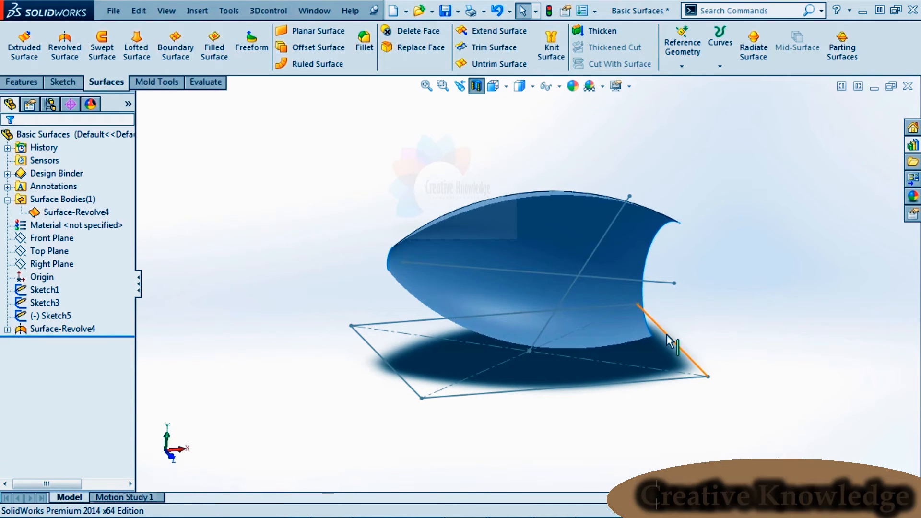
middle_drag(667, 335, 677, 335)
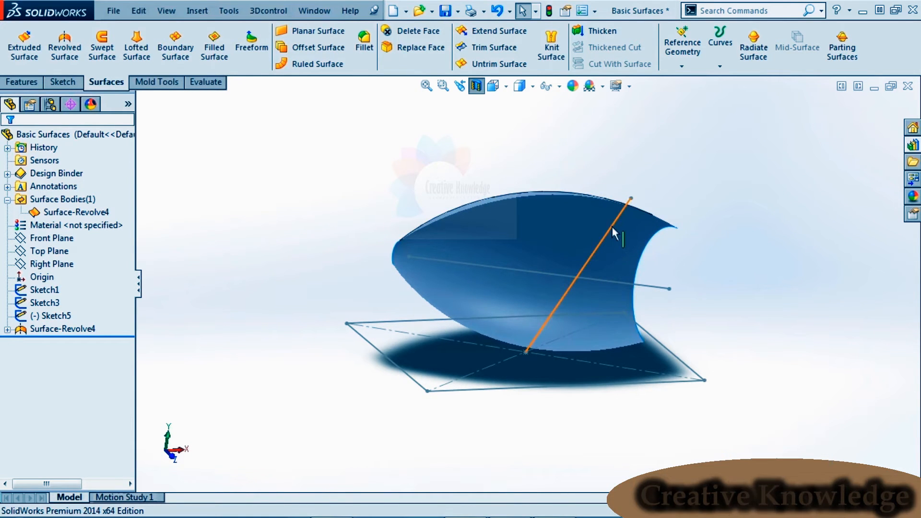
click(476, 86)
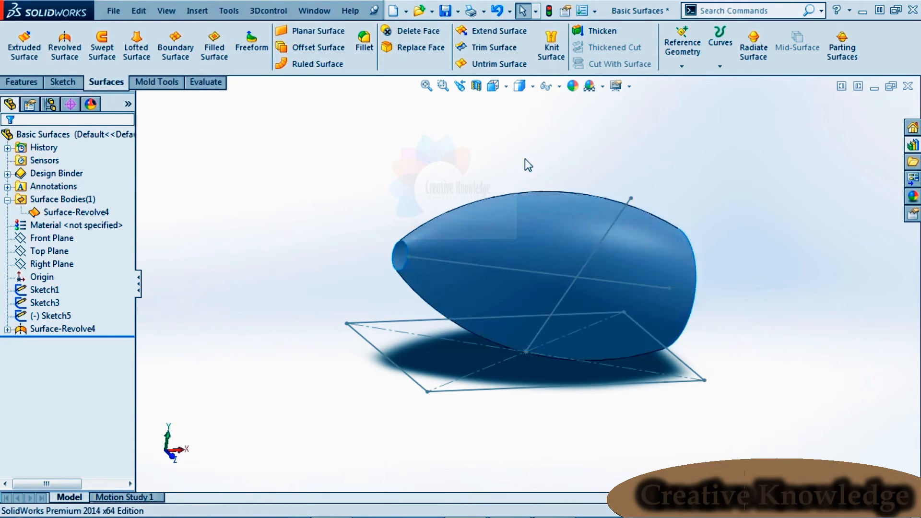
Hide the revolved surface body and the sketch of the sloped axis line.
click(571, 246)
click(627, 200)
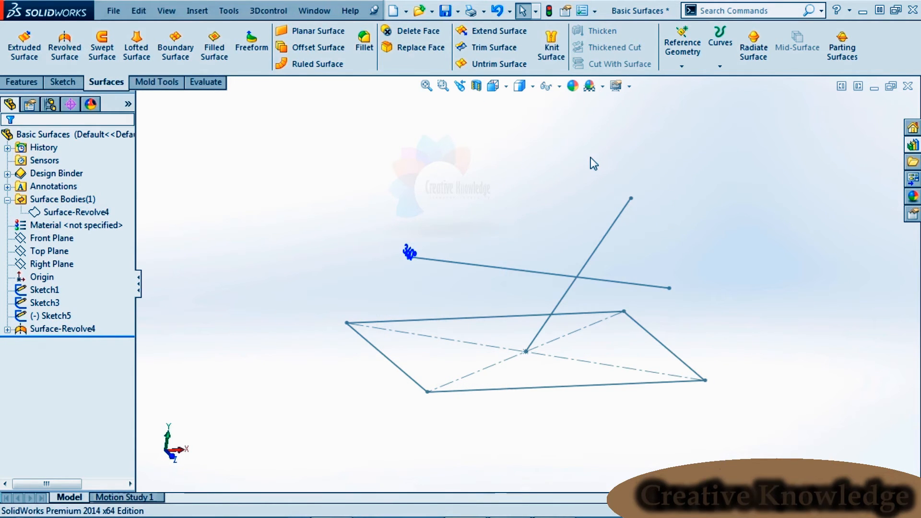
click(510, 267)
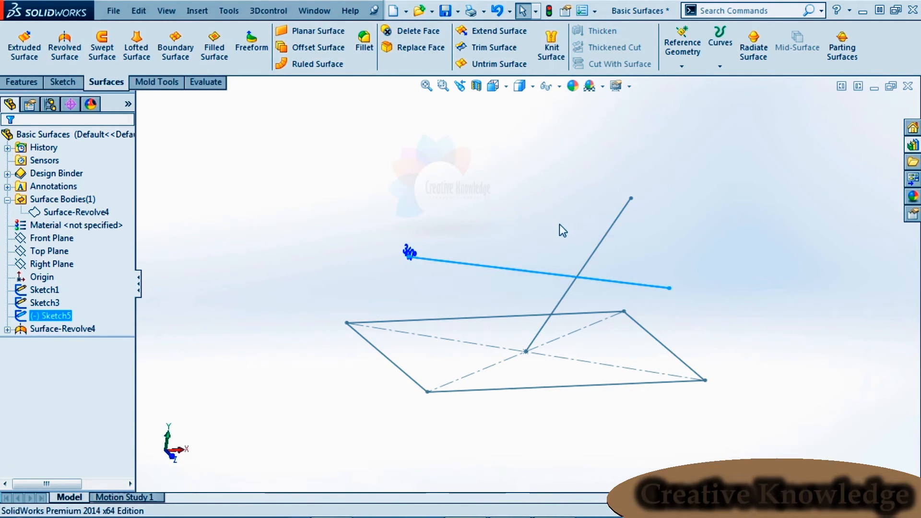
click(542, 205)
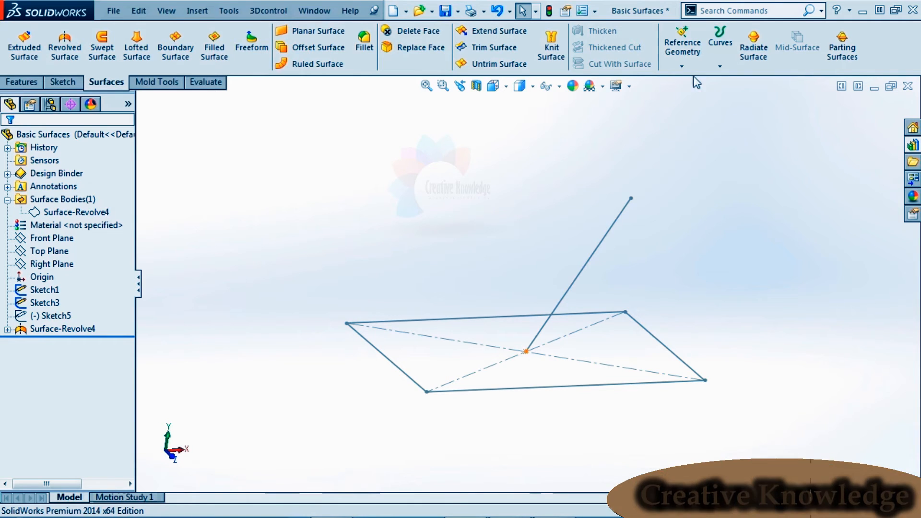
Create a reference axis at the intersection of the Front Plane and the Right Plane.
click(682, 65)
click(693, 93)
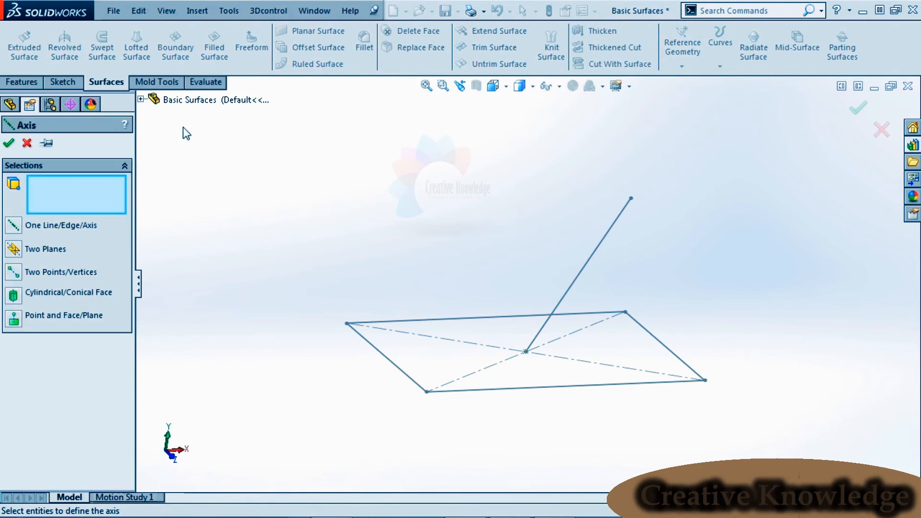
click(154, 101)
click(189, 192)
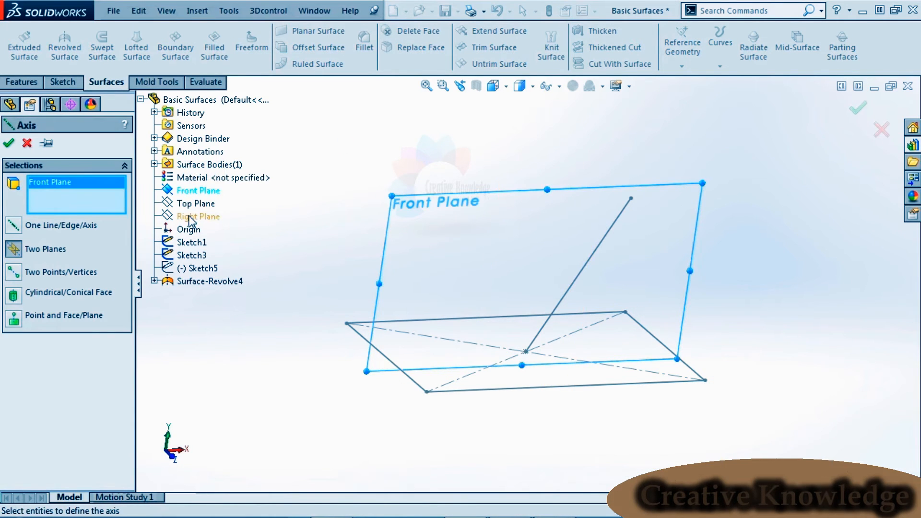
click(190, 217)
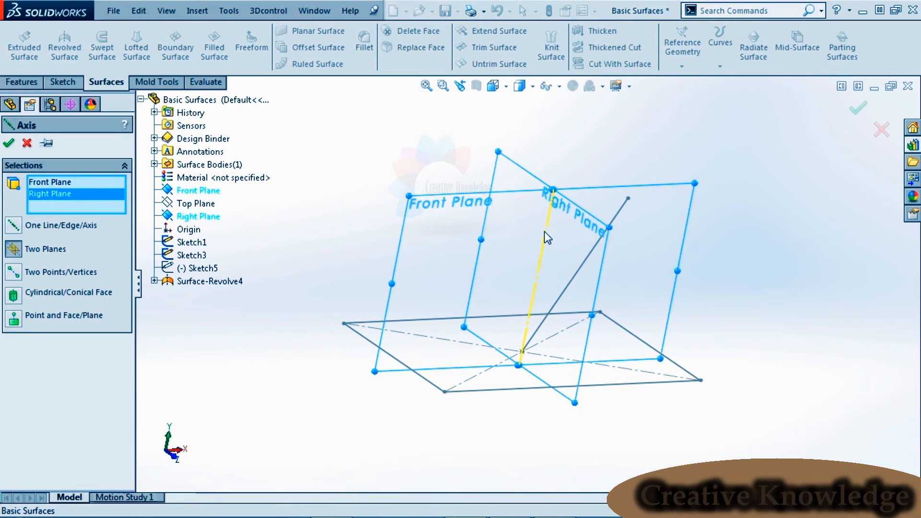
click(857, 108)
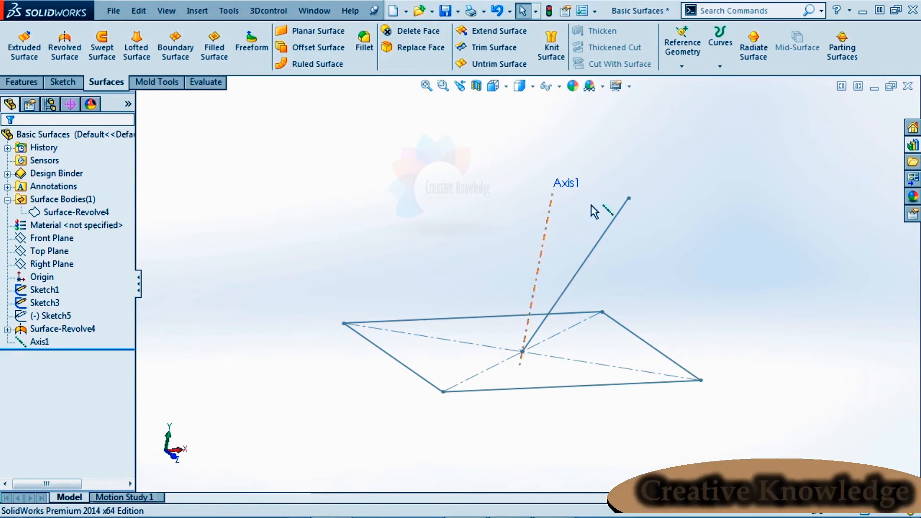
Create a 360° Blind revolved surface from the sloped line sketch, using the reference axis as the axis of revolution.
click(64, 51)
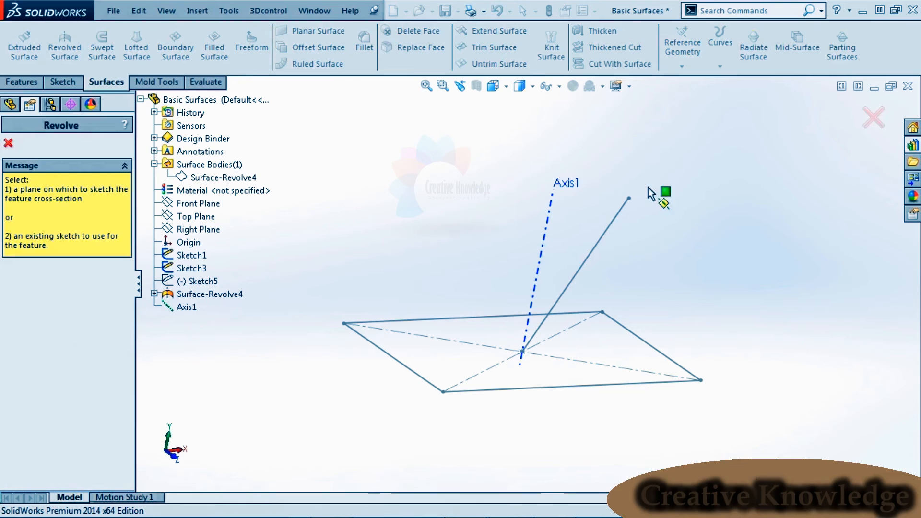
click(611, 223)
click(549, 223)
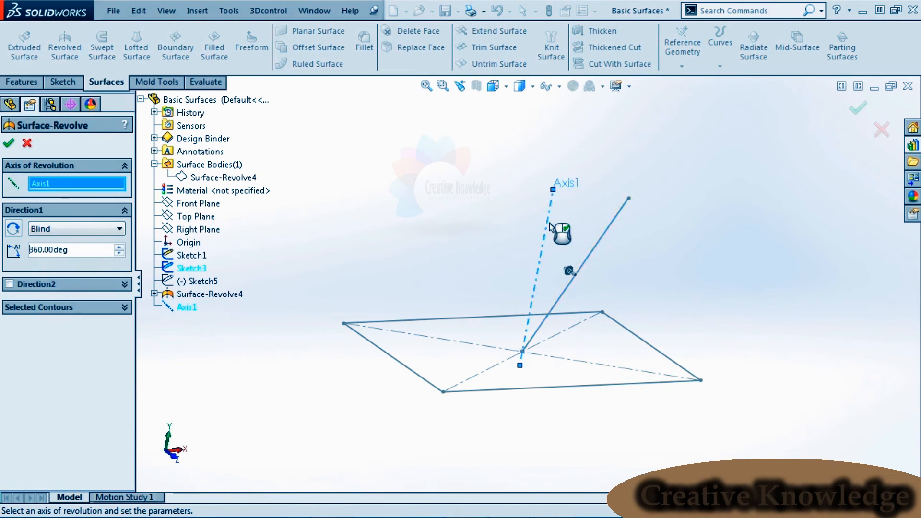
click(858, 107)
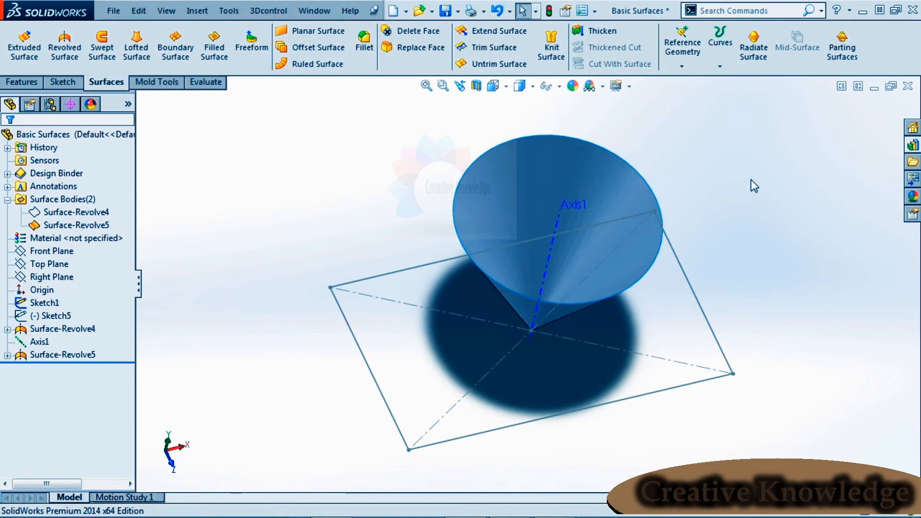
key(Up)
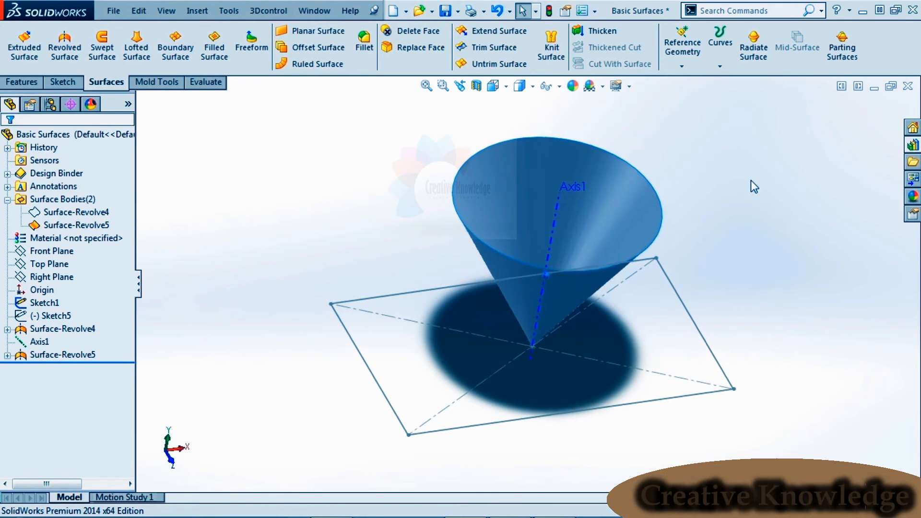
Edit the conical revolved surface and try a first-direction angle of 15°.
click(62, 355)
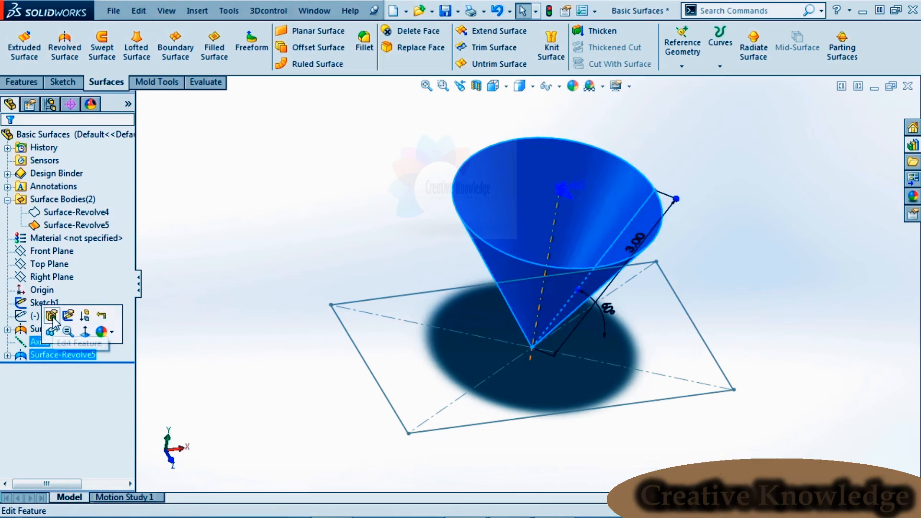
click(53, 315)
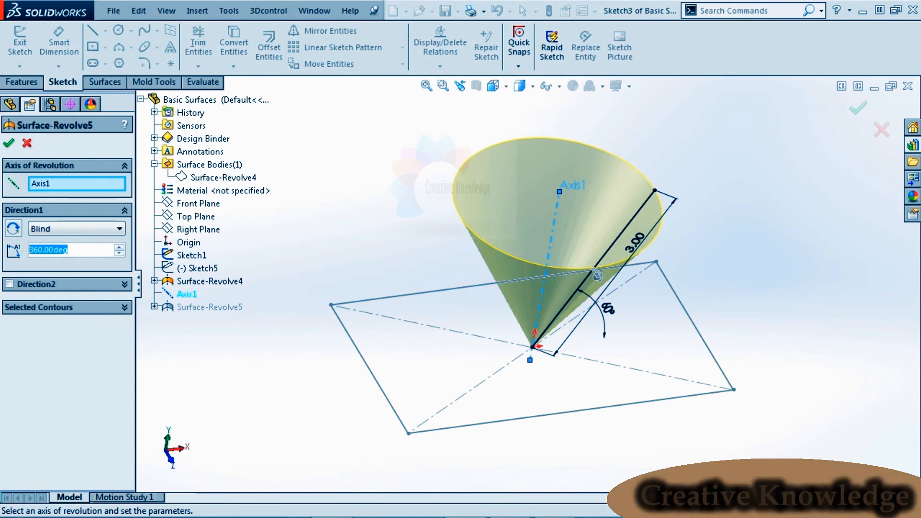
text(15)
key(Return)
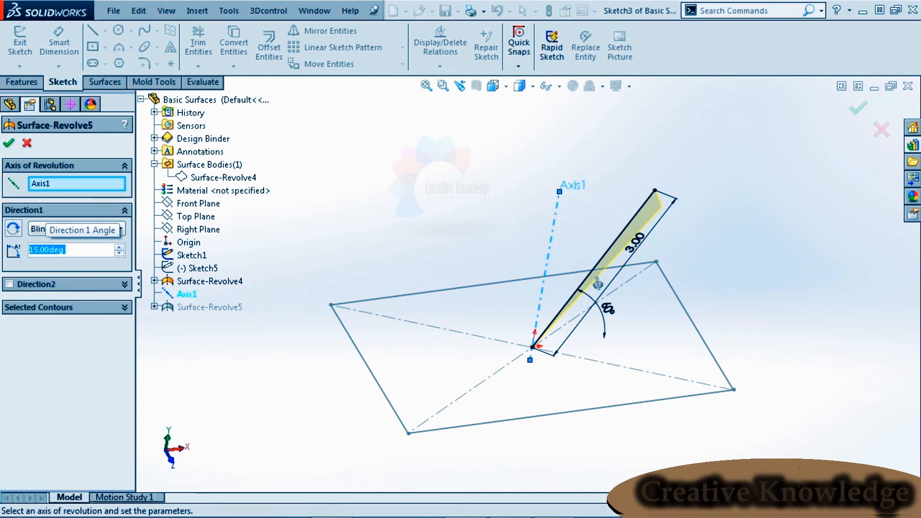
Try adding a second revolve direction with a 200° angle to the cone, then discard the feature edits.
click(10, 285)
click(88, 328)
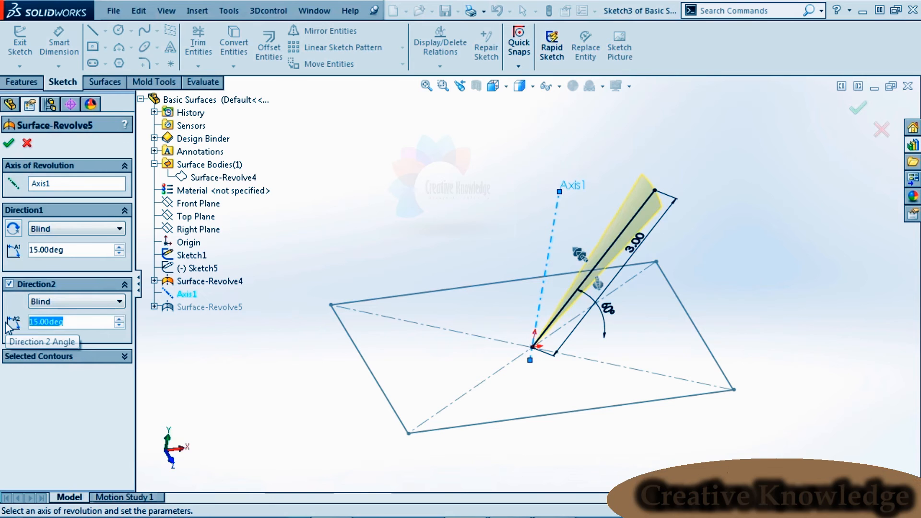
text(200)
key(Return)
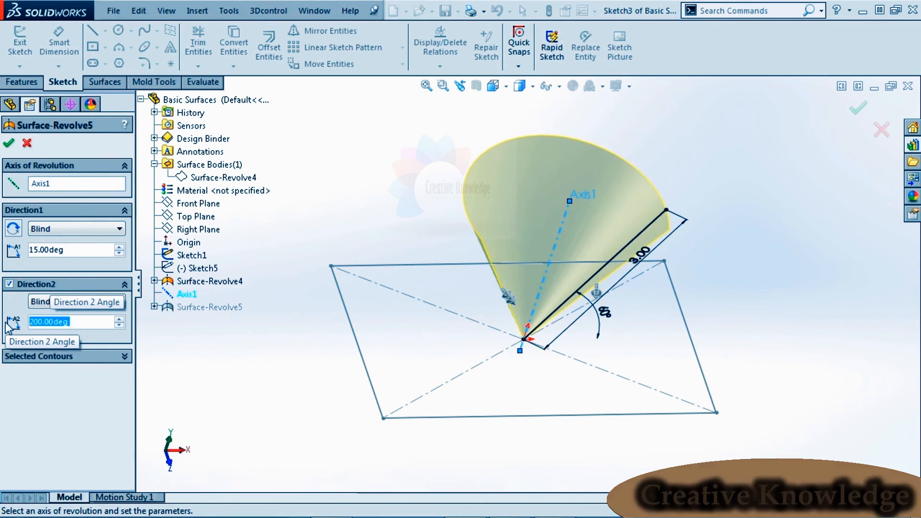
click(71, 229)
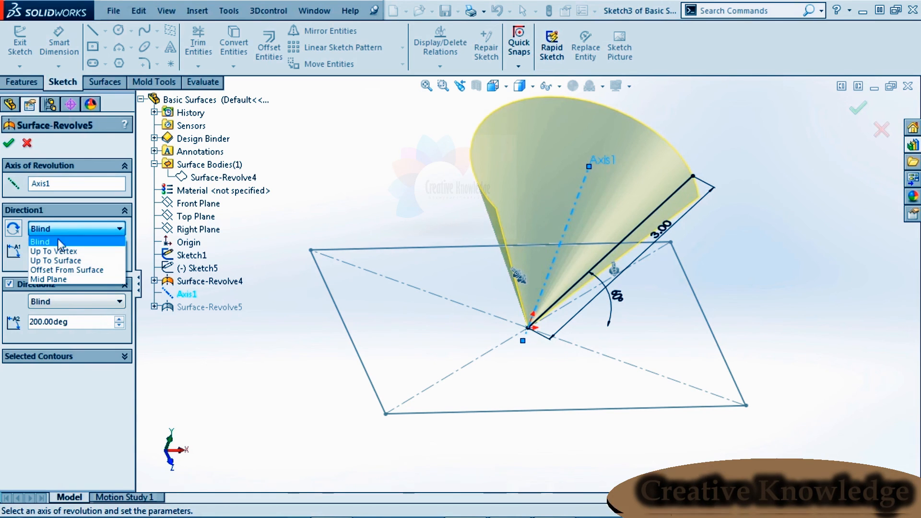
click(27, 144)
click(8, 143)
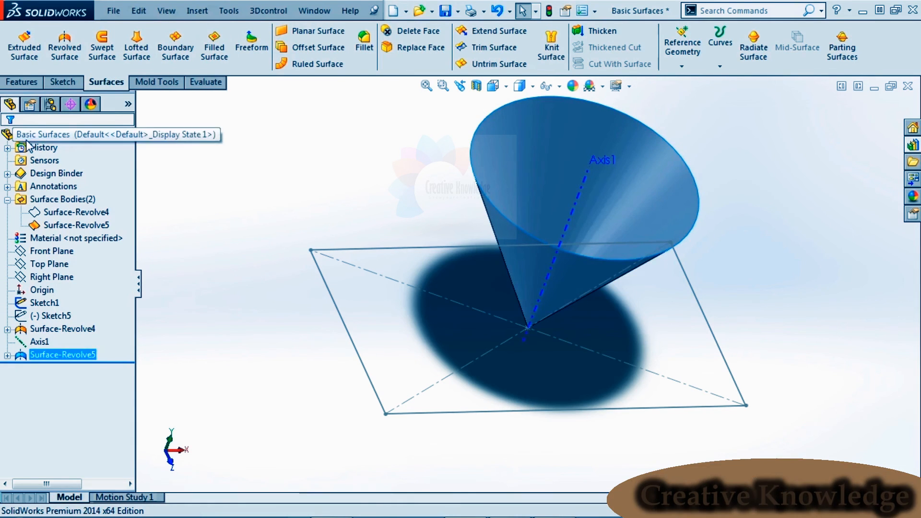
middle_drag(264, 180, 283, 169)
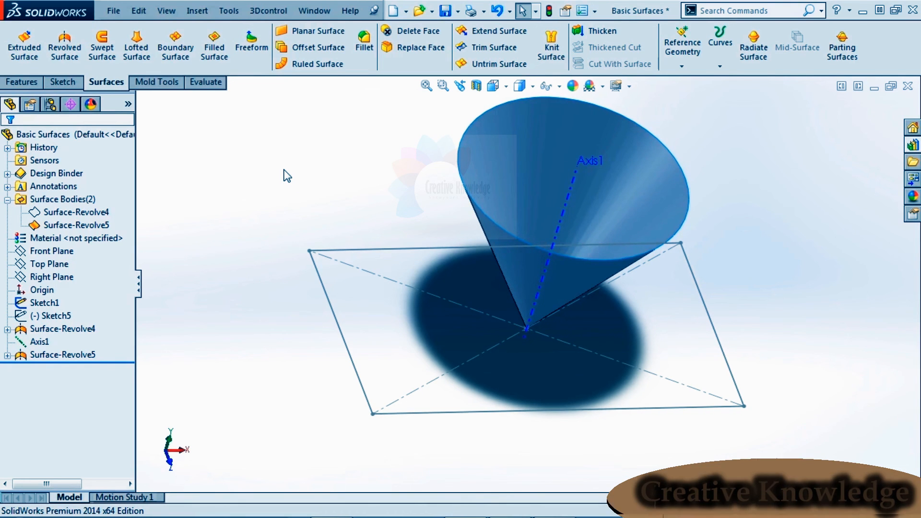